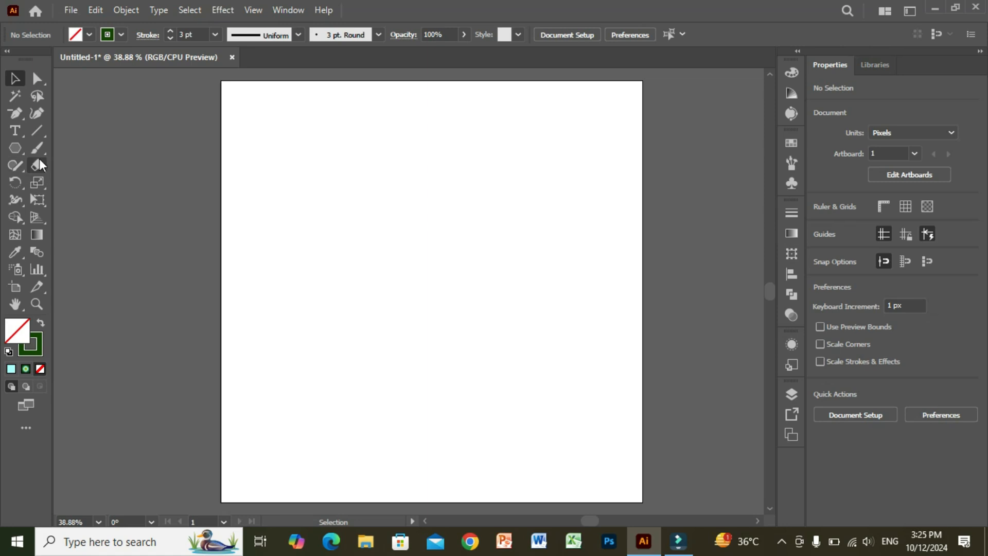
- Draw a square about 619 px wide near the middle of the artboard with the Rectangle tool
click(15, 148)
click(15, 149)
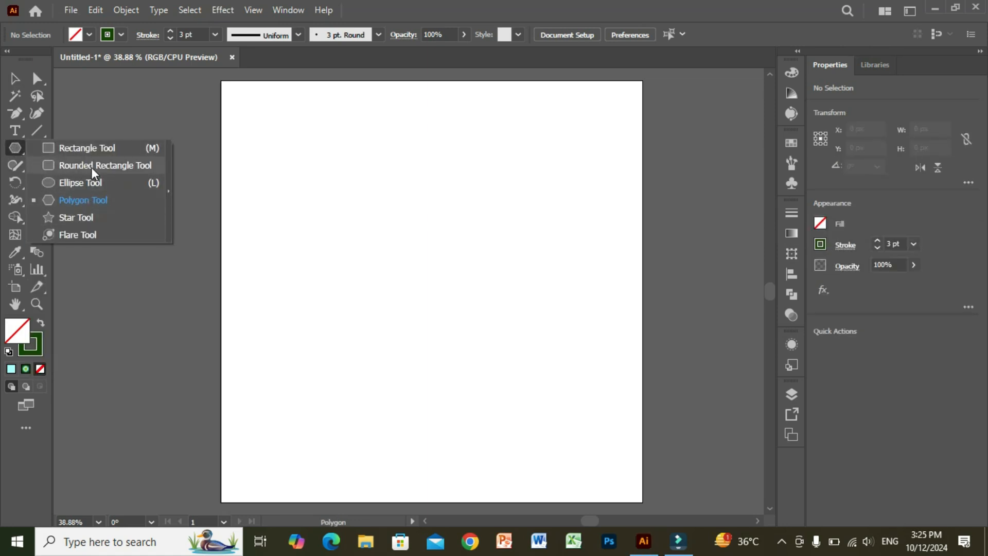
click(87, 148)
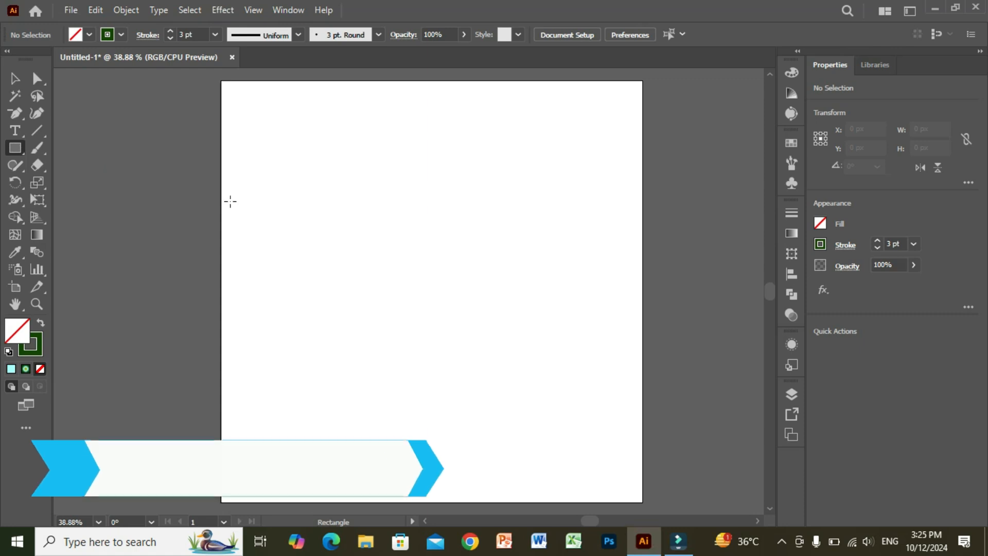
drag(287, 162, 509, 402)
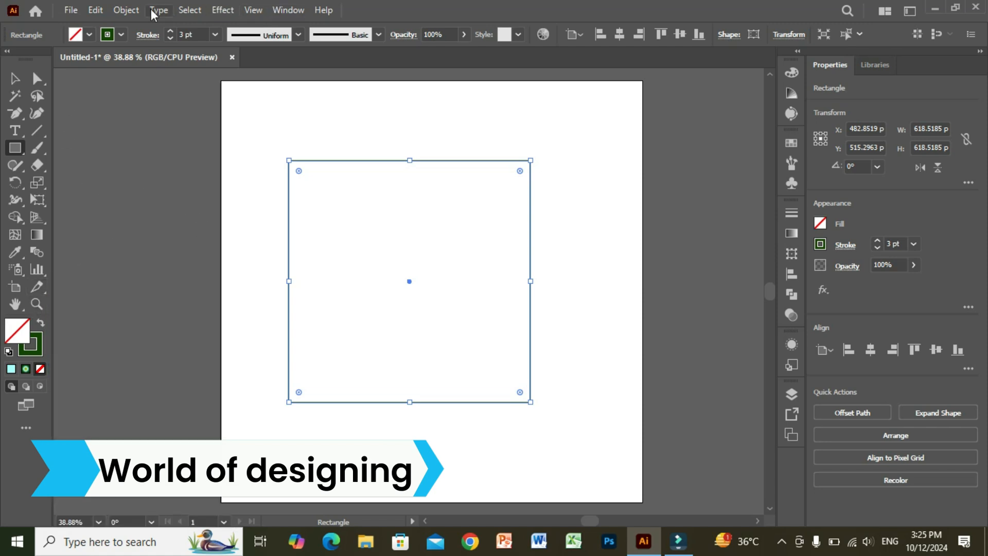
- Apply a Twist effect with an angle of 180° to the square and deselect it
click(236, 12)
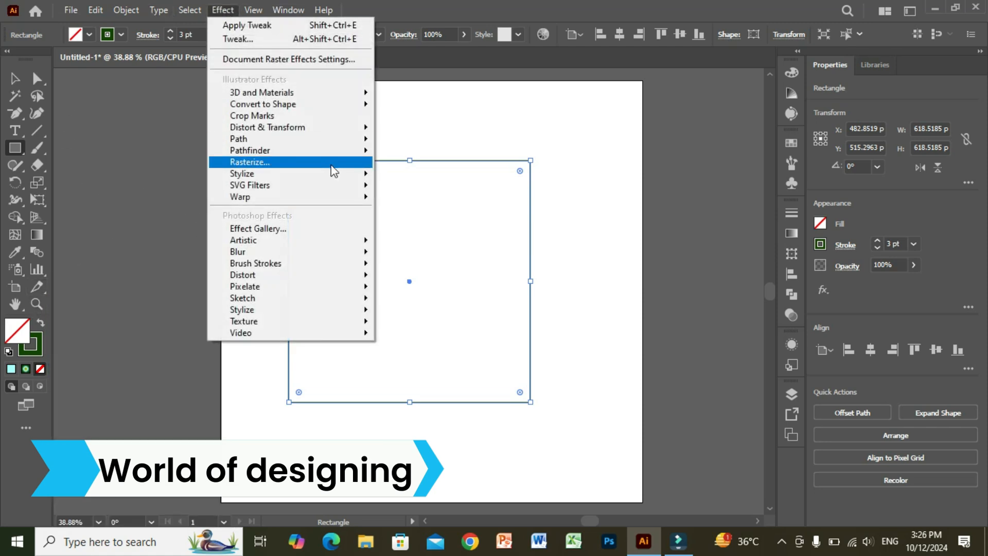
mouse_move(344, 137)
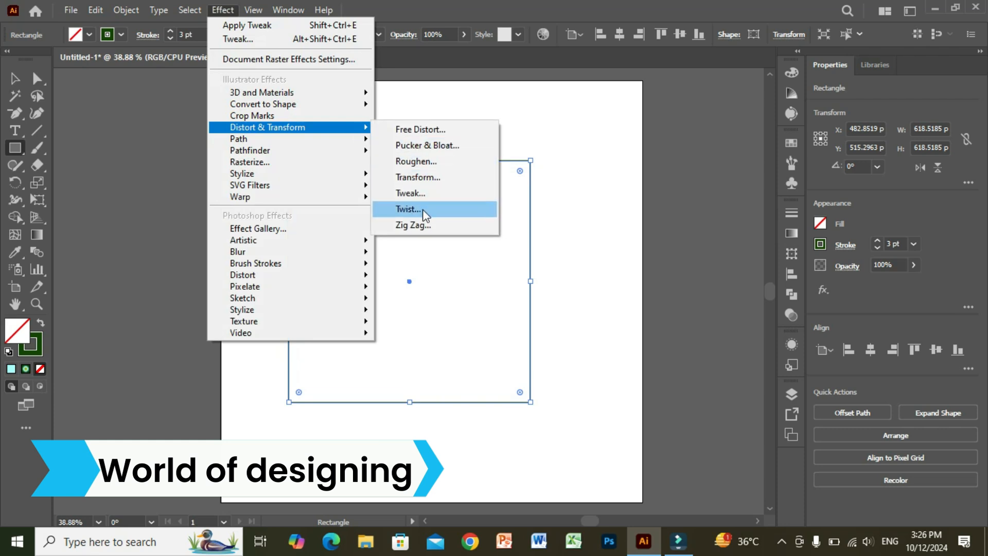
click(420, 210)
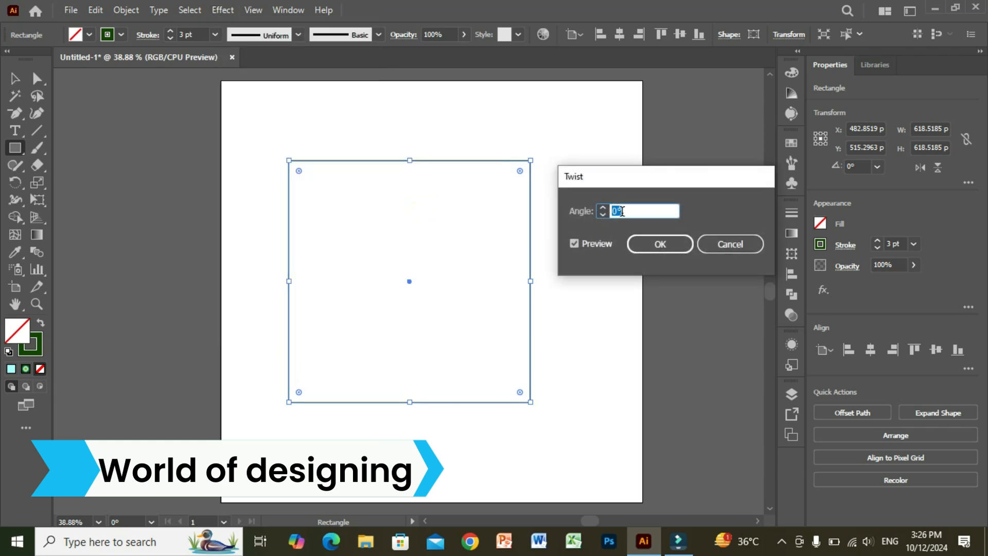
text(180)
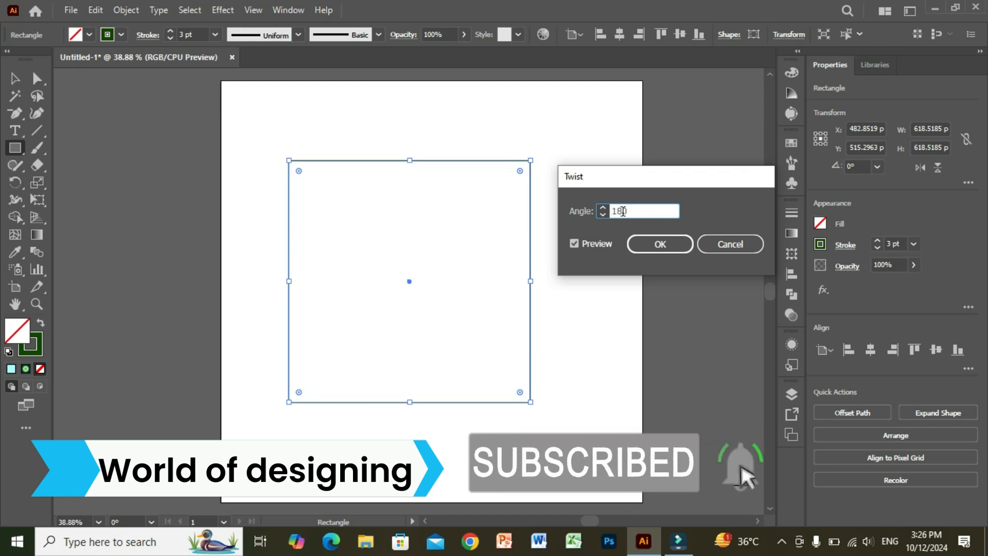
click(660, 245)
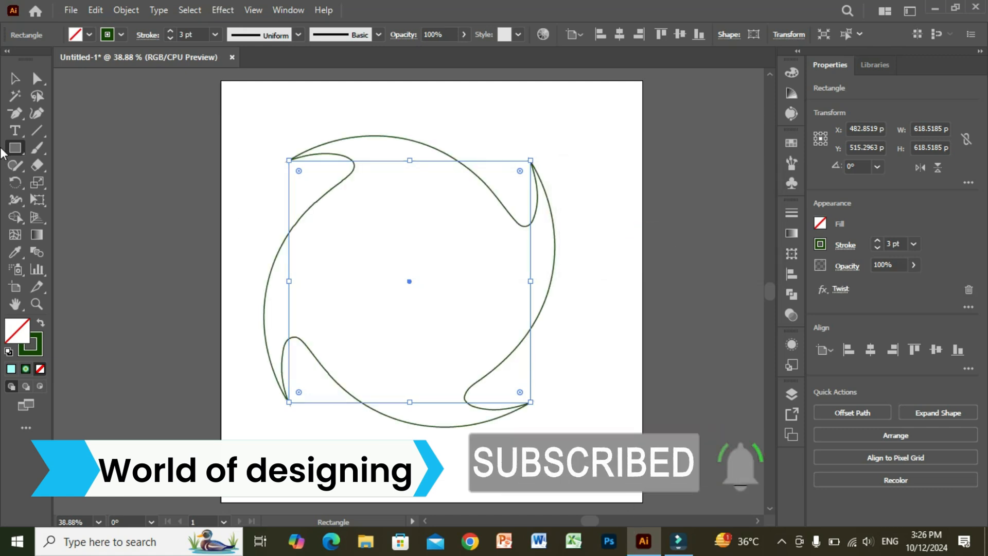
click(15, 78)
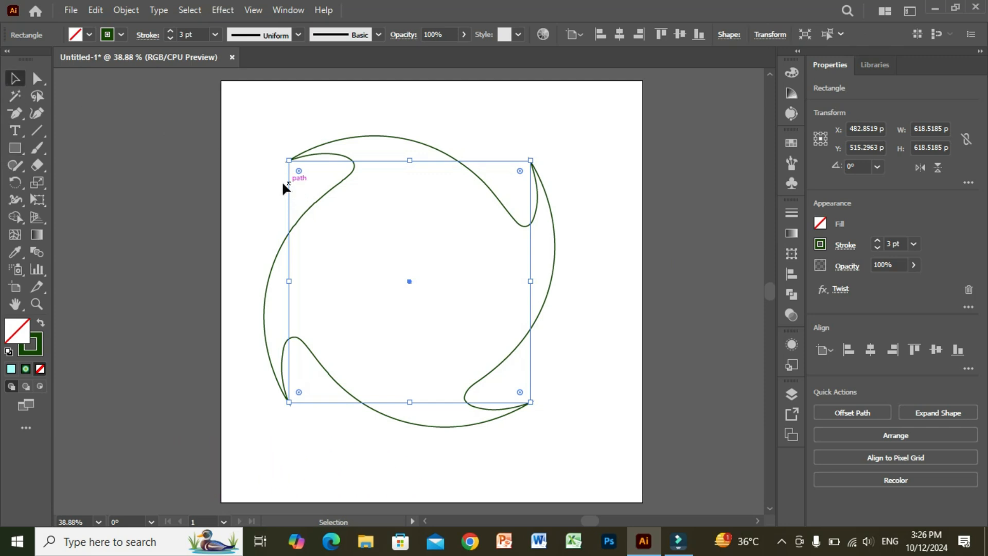
click(233, 202)
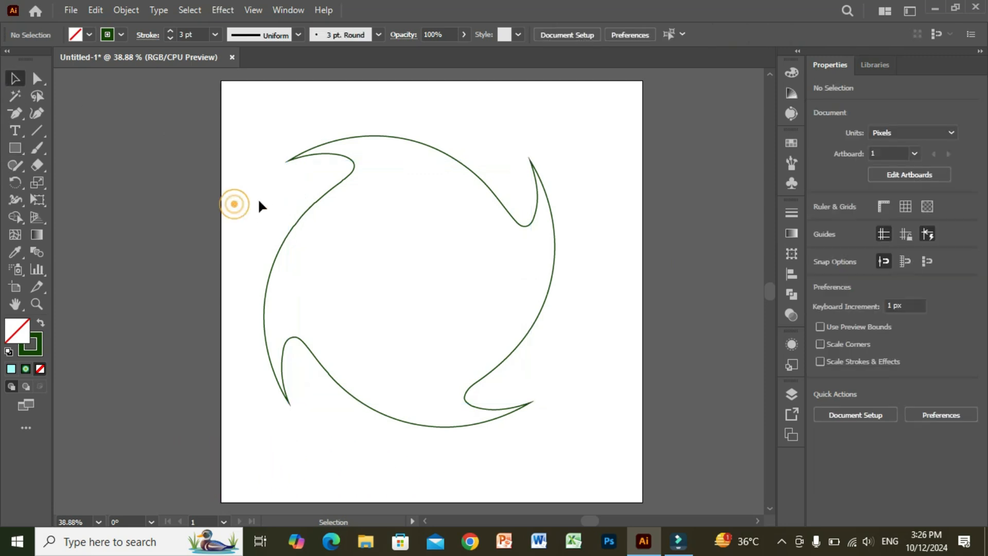
click(330, 154)
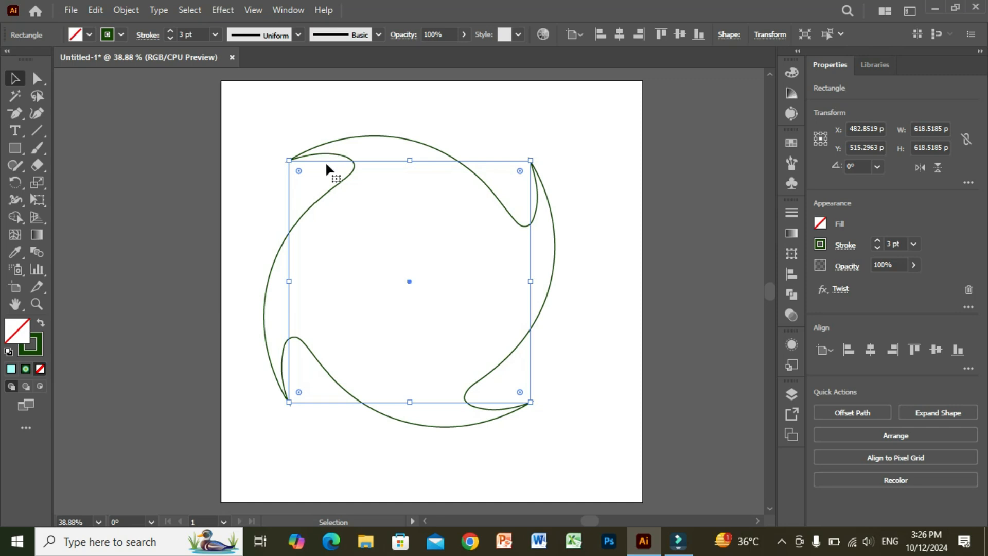
click(252, 198)
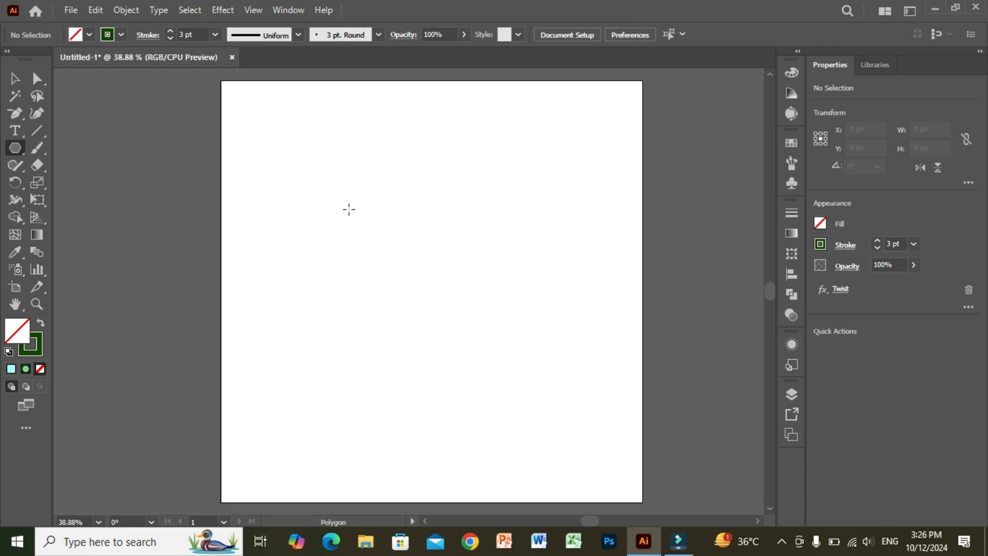
- Draw an octagon with the Polygon tool, enlarge it to about 680 px wide and move it near the artboard's centre
drag(349, 209, 427, 323)
click(15, 77)
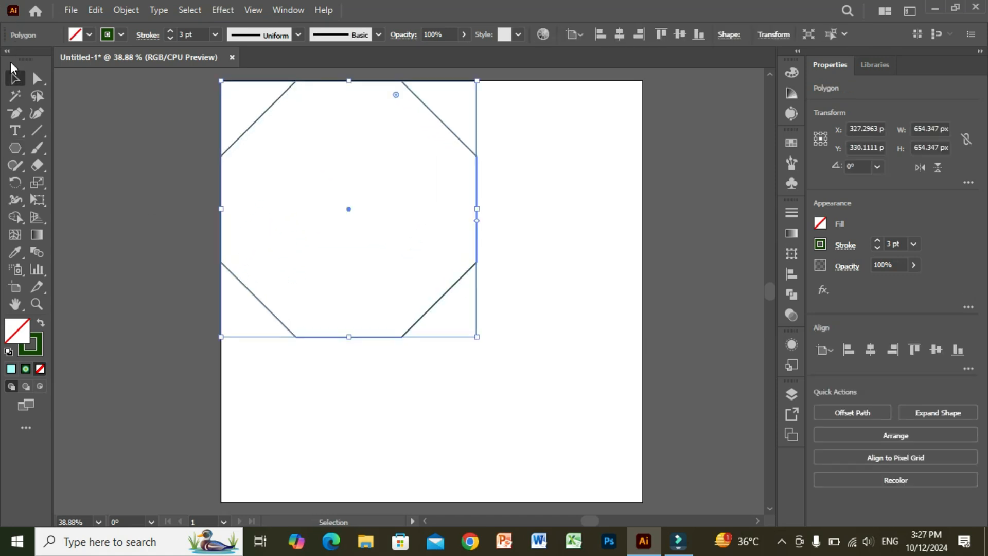
drag(276, 103, 309, 191)
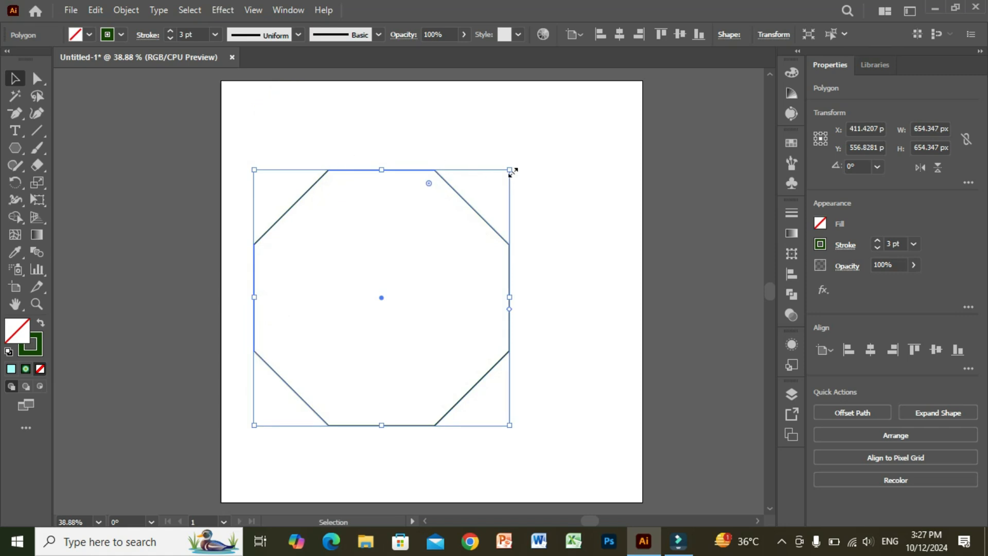
mouse_move(511, 171)
mouse_down()
mouse_move(517, 149)
mouse_move(520, 160)
mouse_up()
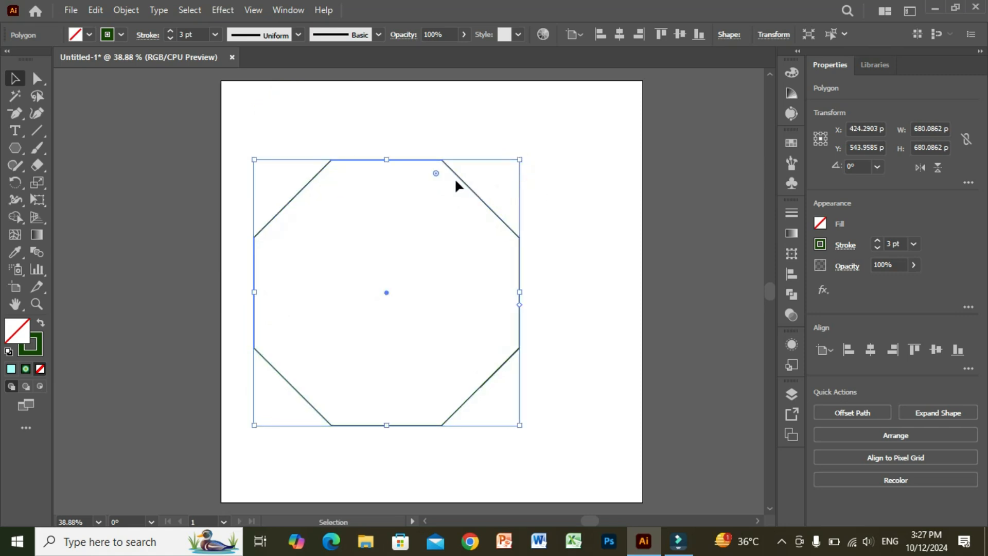
drag(458, 178, 489, 190)
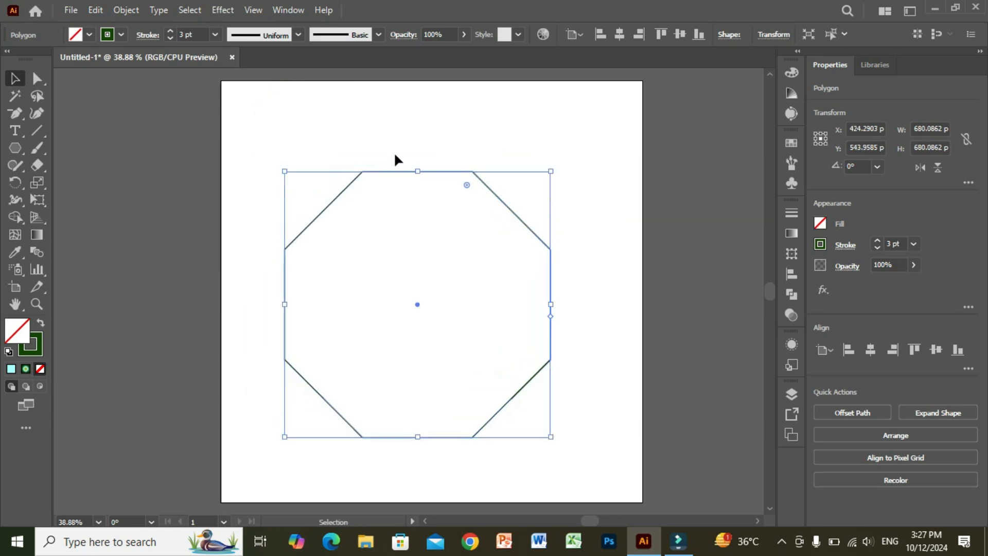
- Apply a Twist effect with an angle of 360° to the octagon and deselect it
click(222, 9)
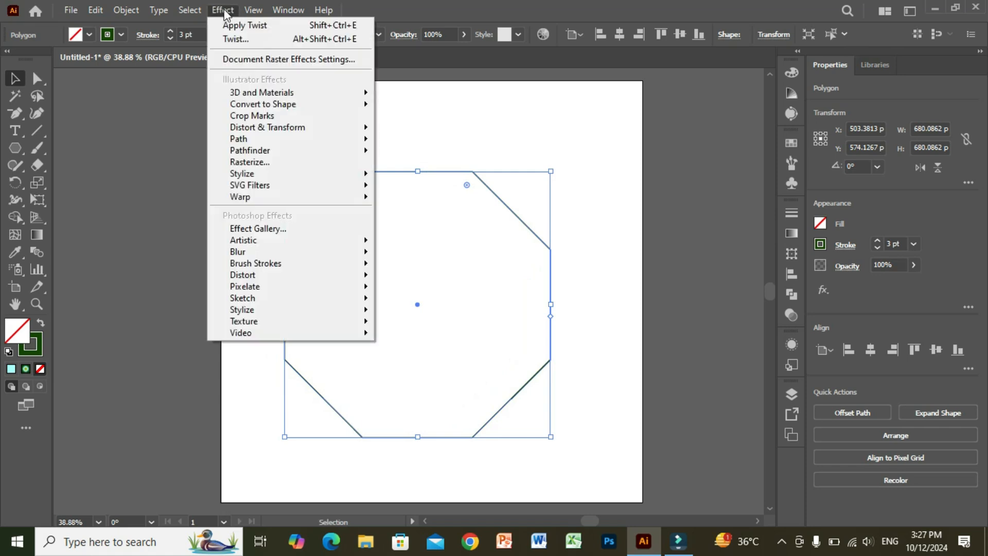
mouse_move(355, 134)
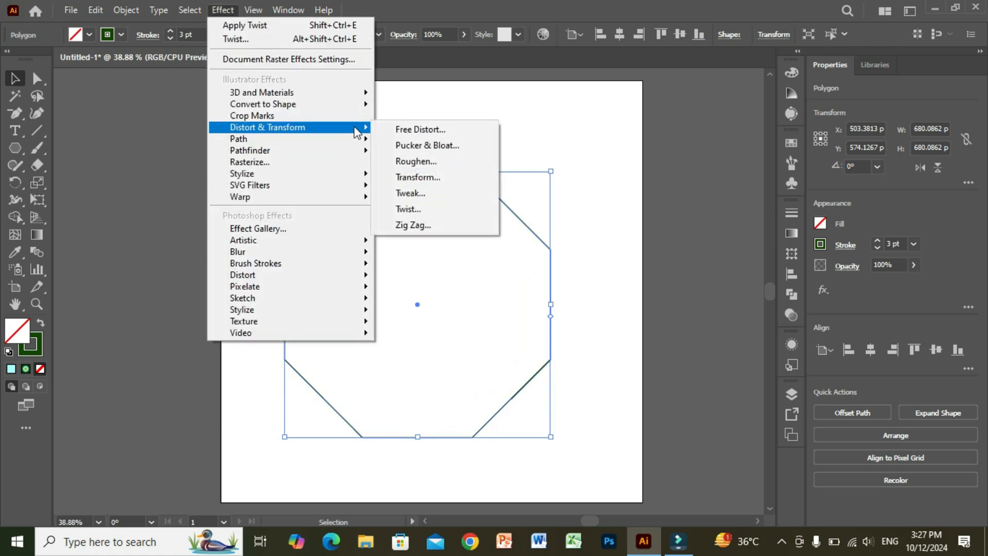
click(406, 207)
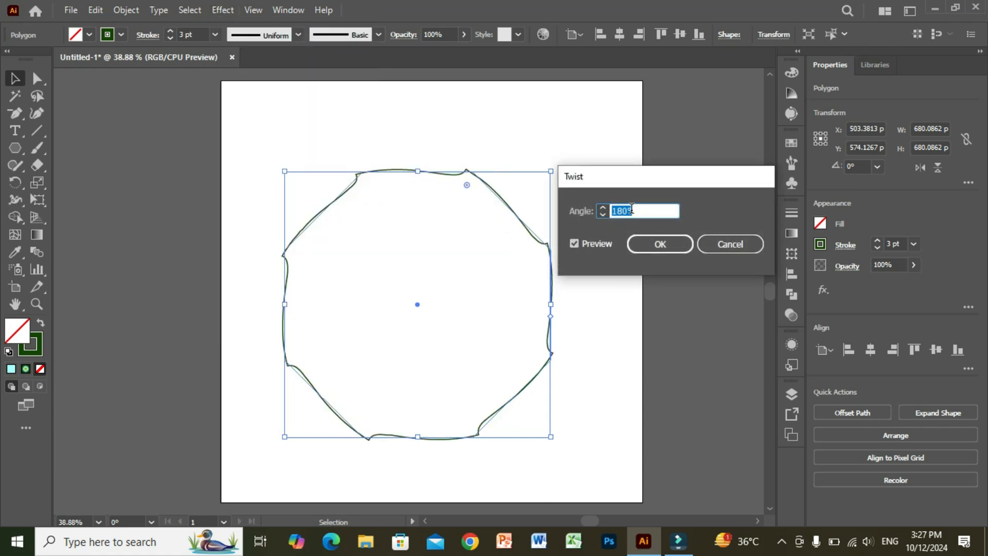
key(BackSpace)
text(360)
click(682, 246)
click(575, 256)
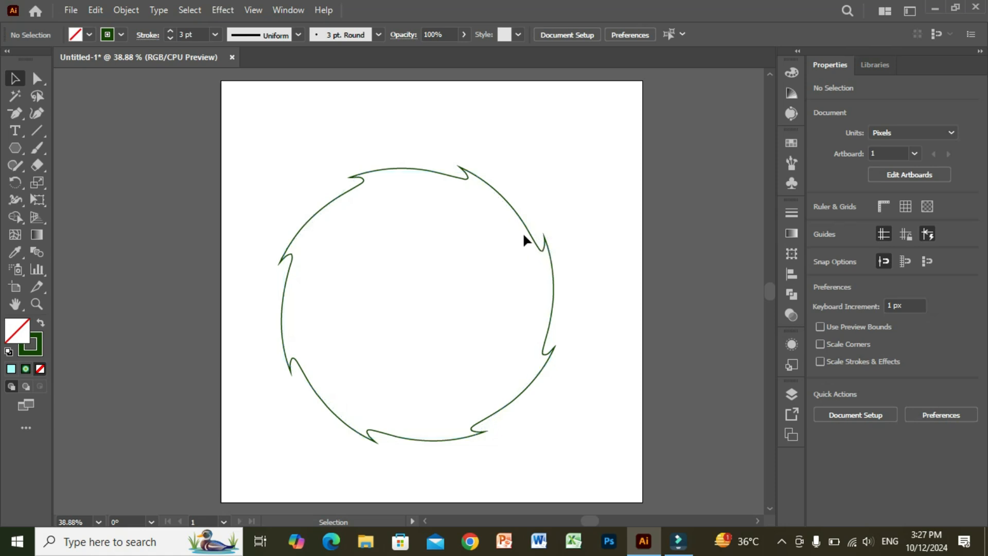
- Edit the octagon's existing Twist effect, setting its angle to 480°
click(528, 230)
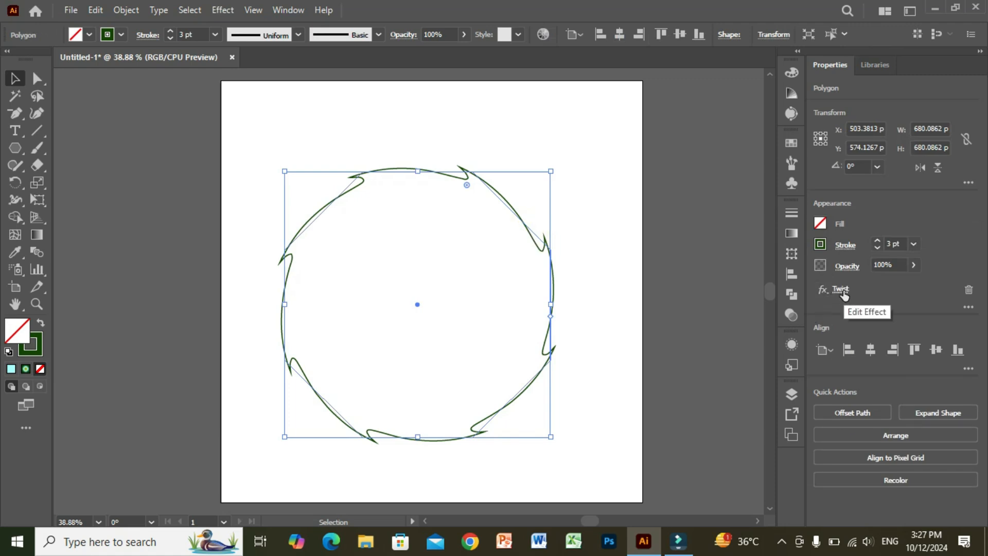
click(841, 289)
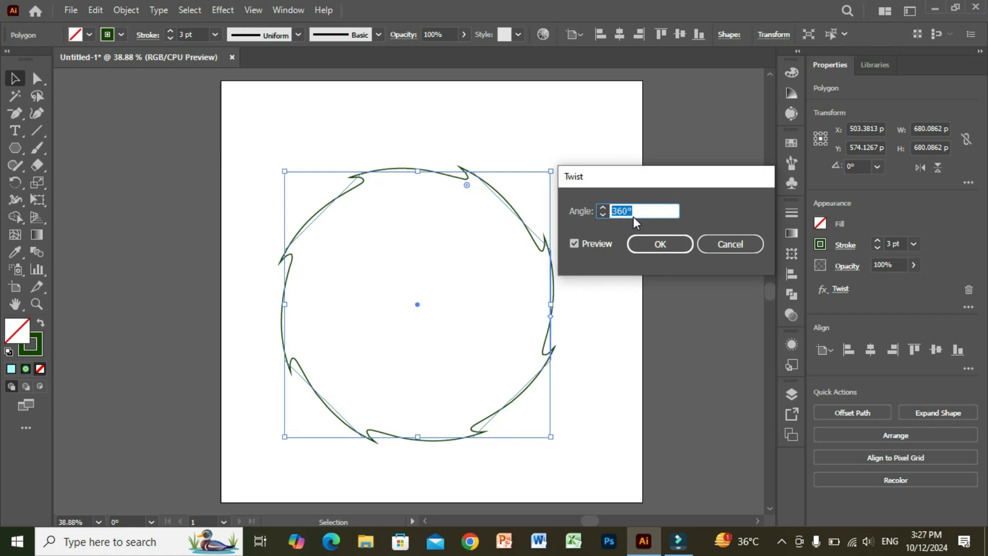
text(480)
key(Return)
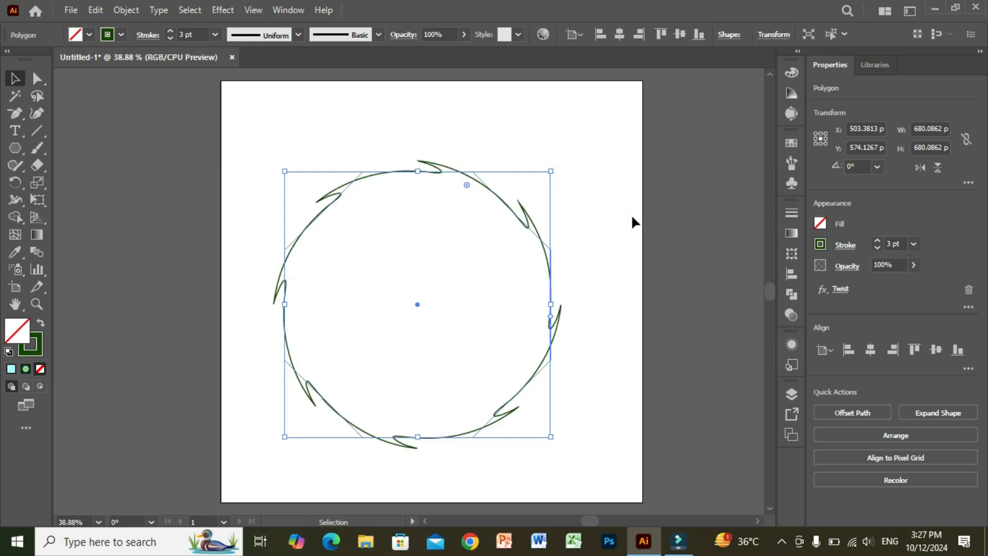
click(596, 212)
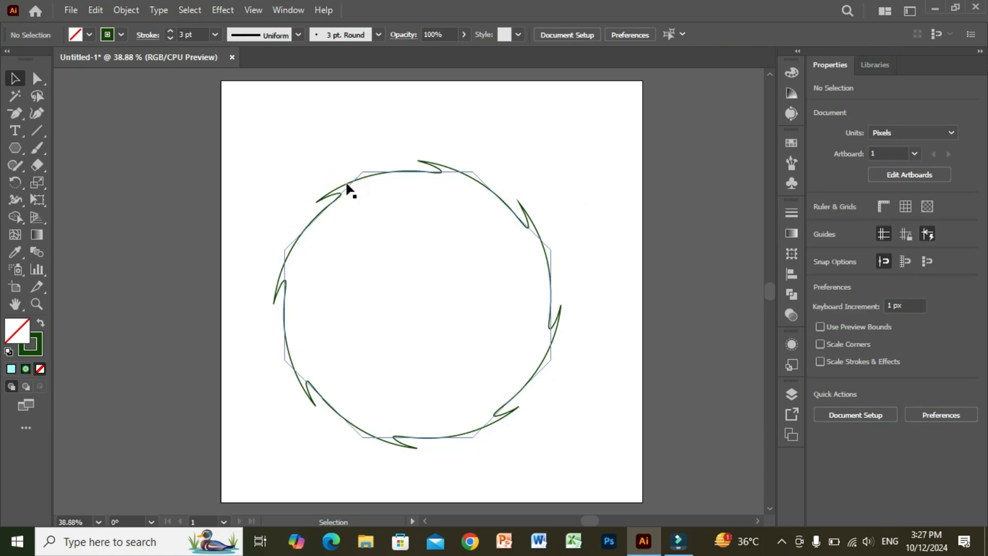
- Delete the twisted octagon and draw a square in its place, enlarged to about 691 px wide
click(324, 198)
key(Delete)
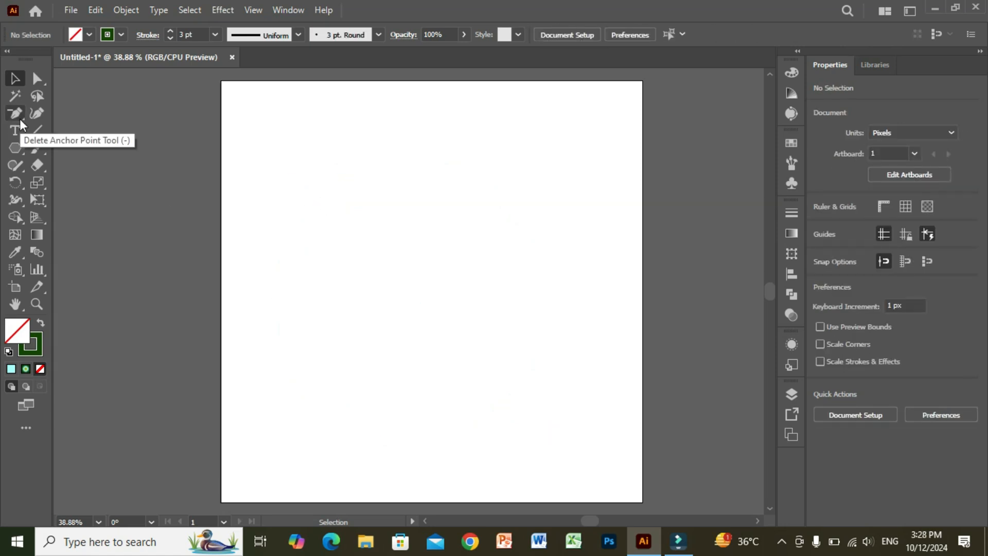
right_click(15, 146)
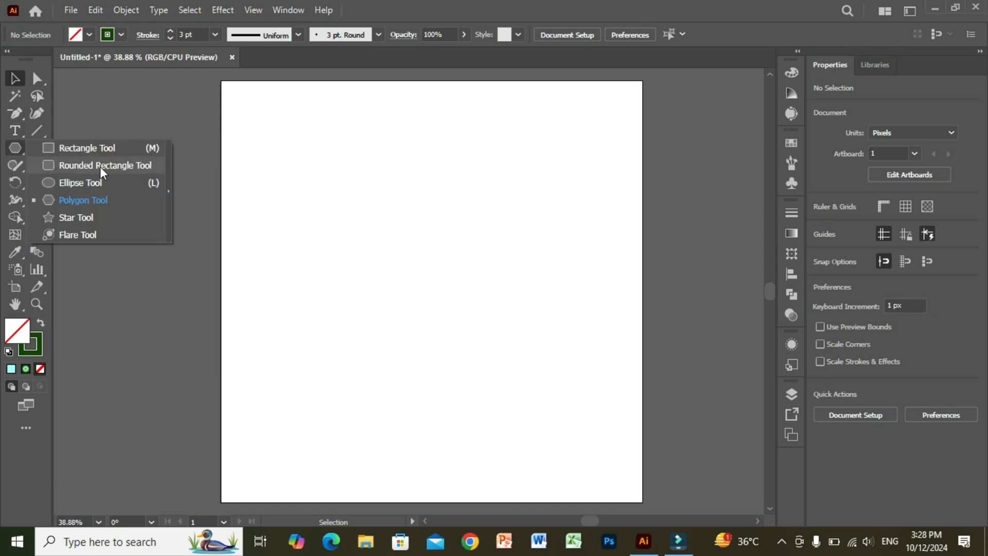
click(75, 149)
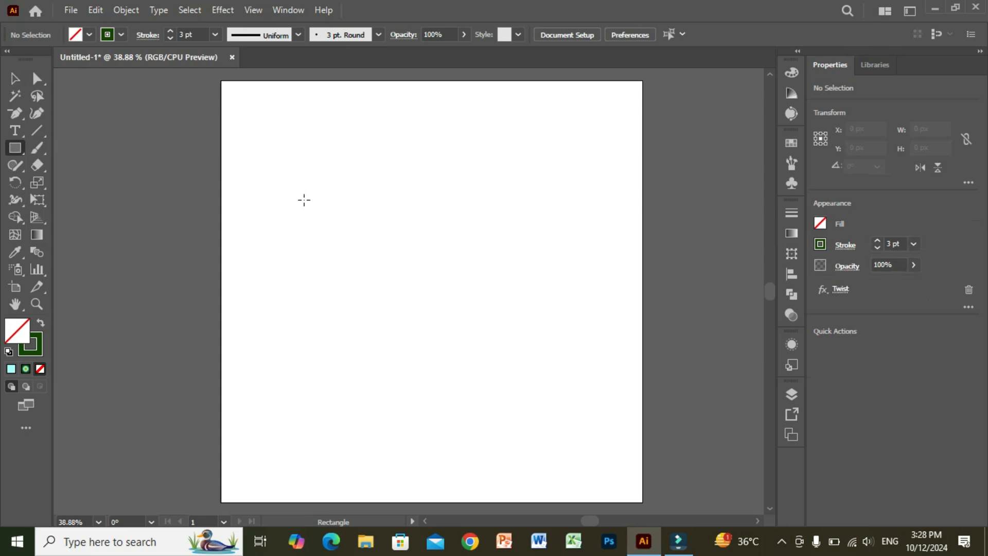
mouse_move(303, 199)
mouse_down()
mouse_move(445, 366)
mouse_move(515, 410)
mouse_up()
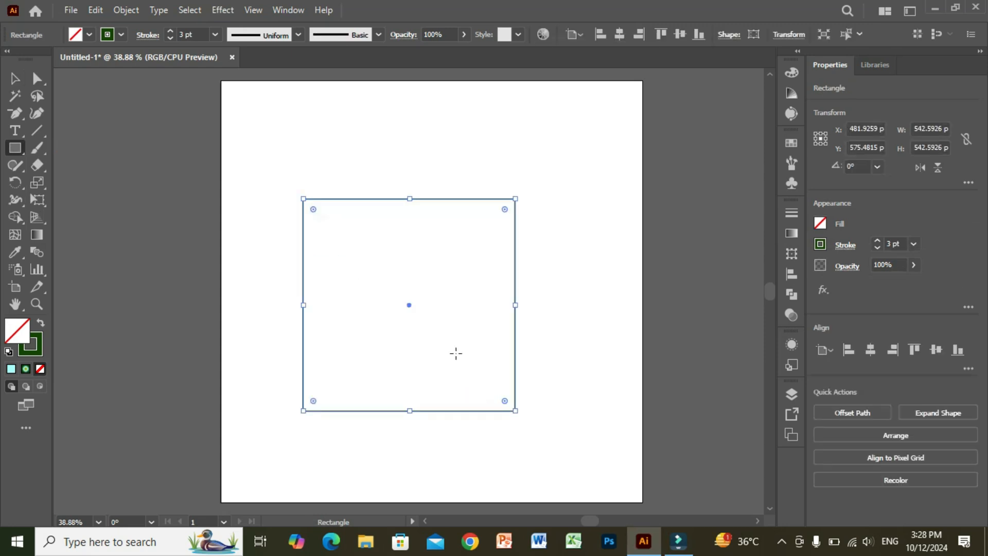
drag(518, 305, 575, 305)
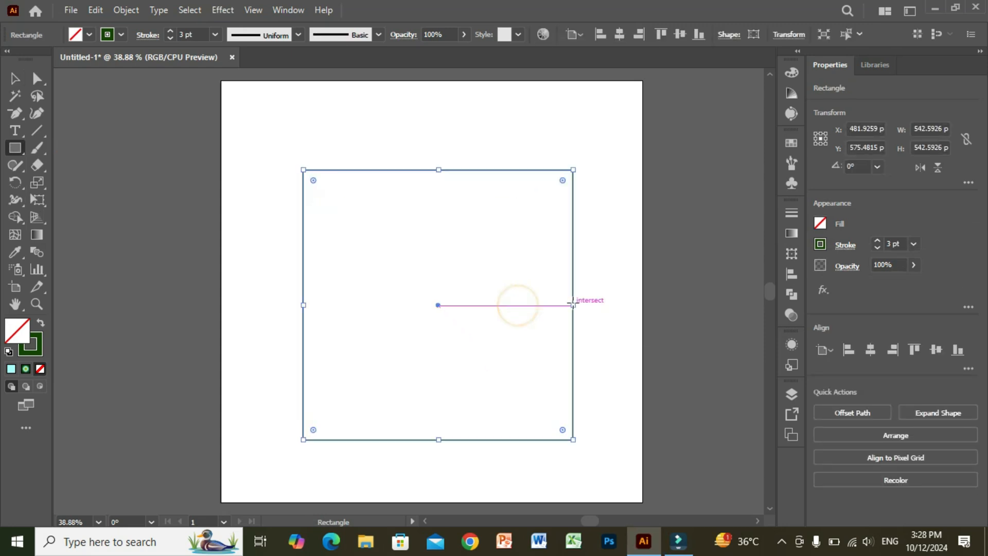
- Start a Zig Zag effect on the square with an absolute size of 35 px
click(233, 9)
mouse_move(339, 130)
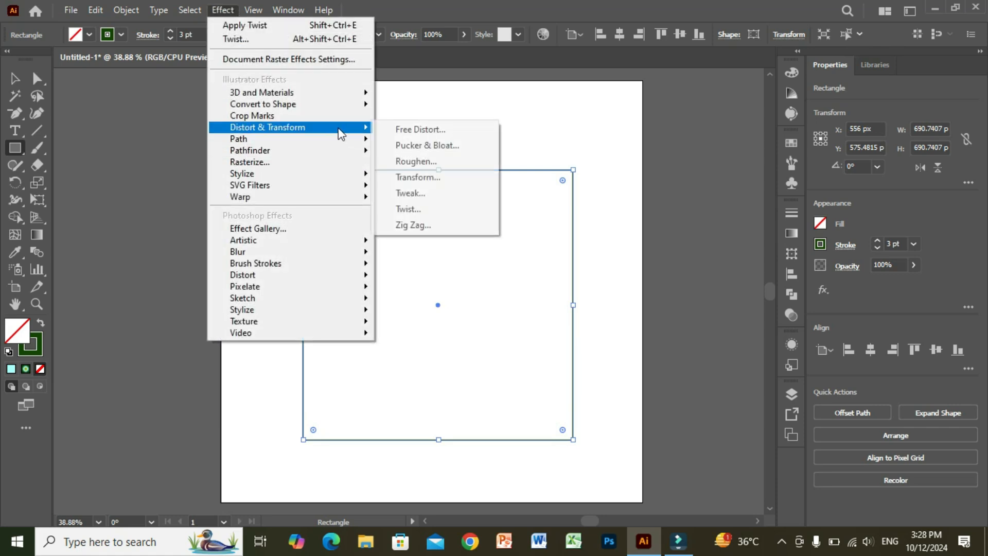
click(400, 219)
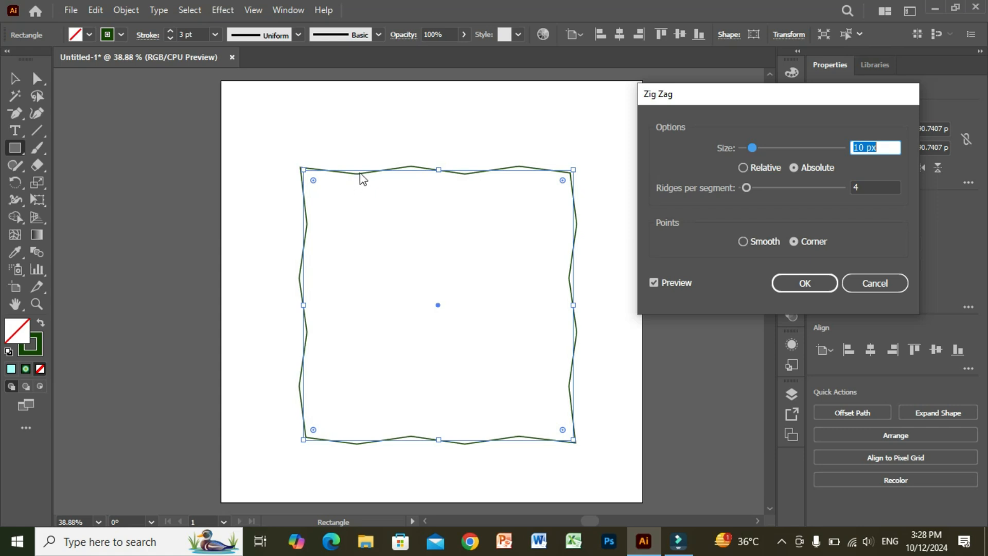
drag(754, 146, 776, 147)
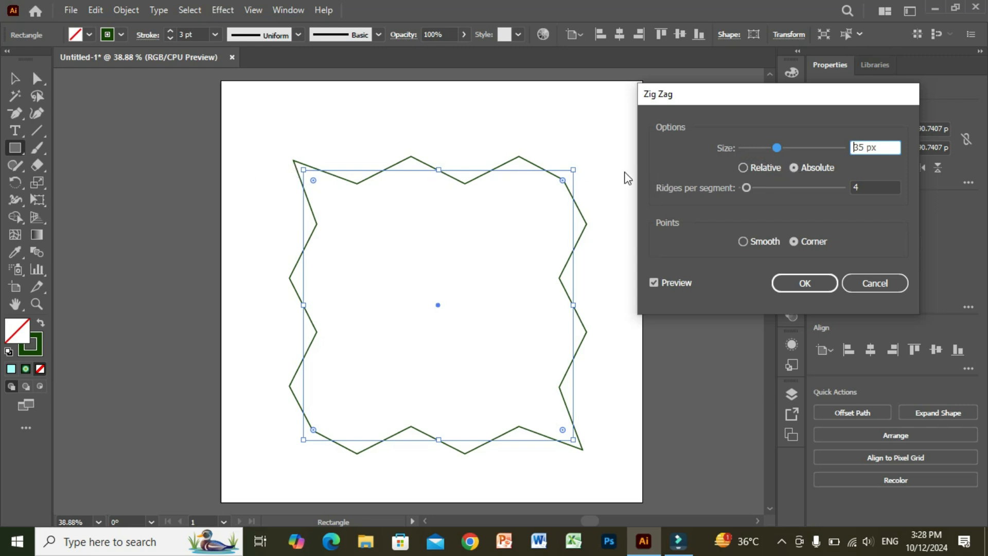
- Switch the square's Zig Zag to a relative size of 8% with 8 ridges per segment and apply it
click(743, 168)
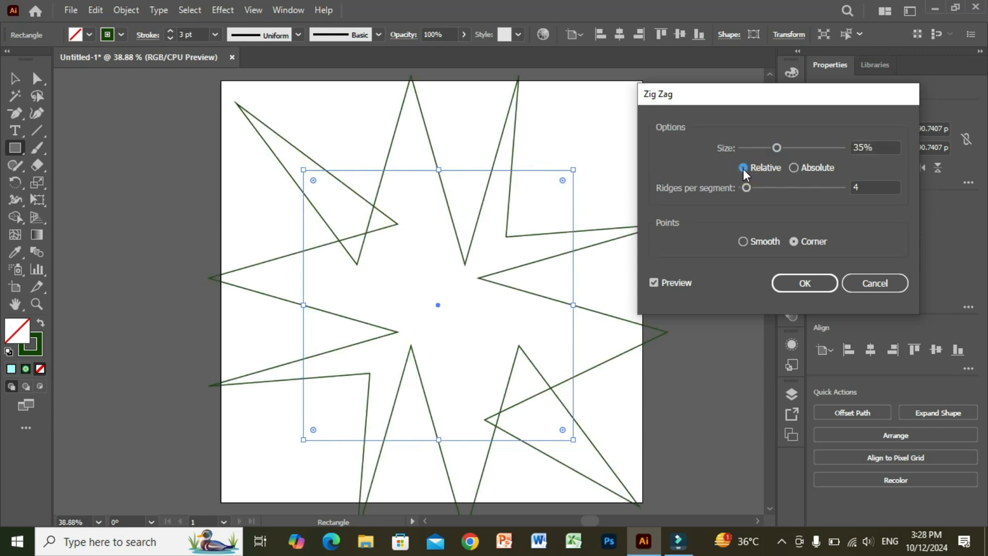
drag(776, 147, 747, 146)
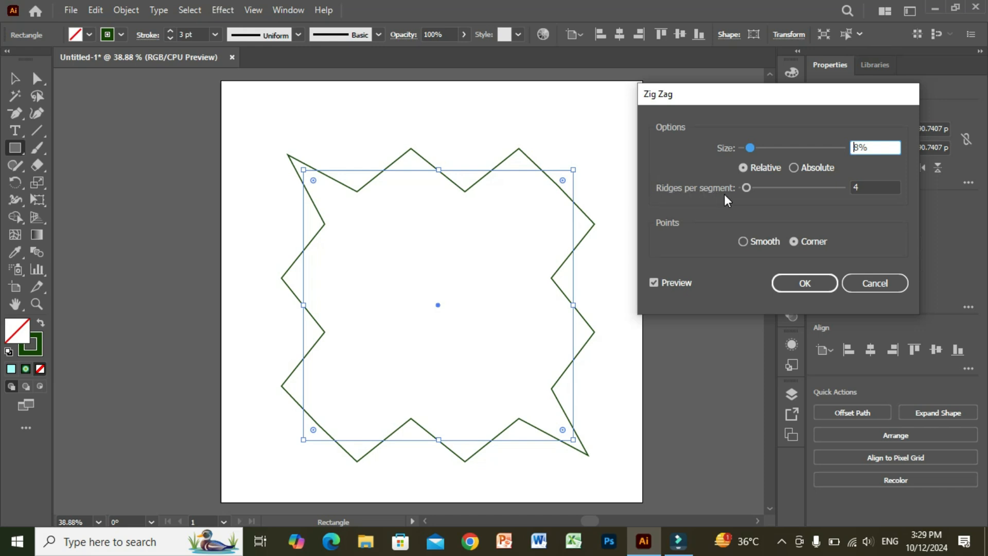
click(862, 188)
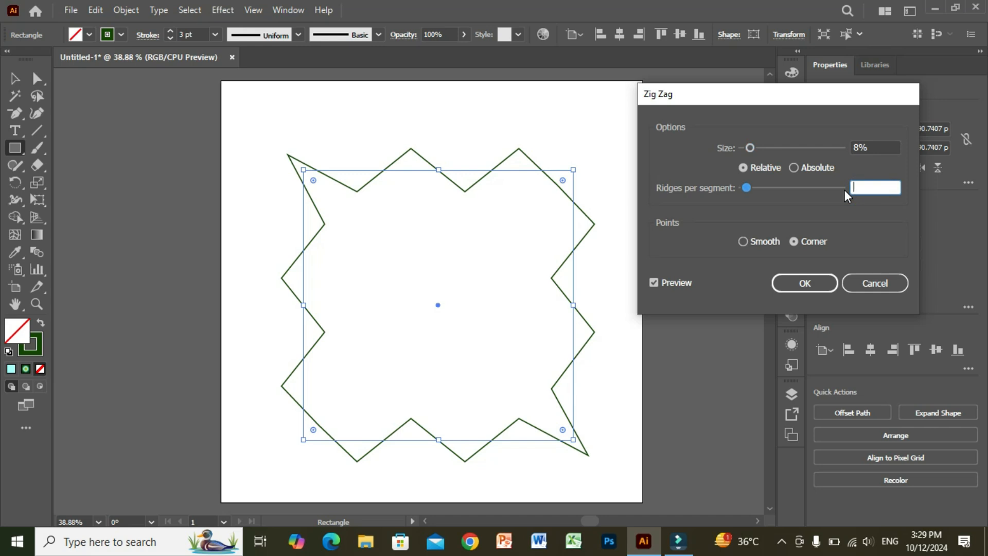
text(8)
click(812, 285)
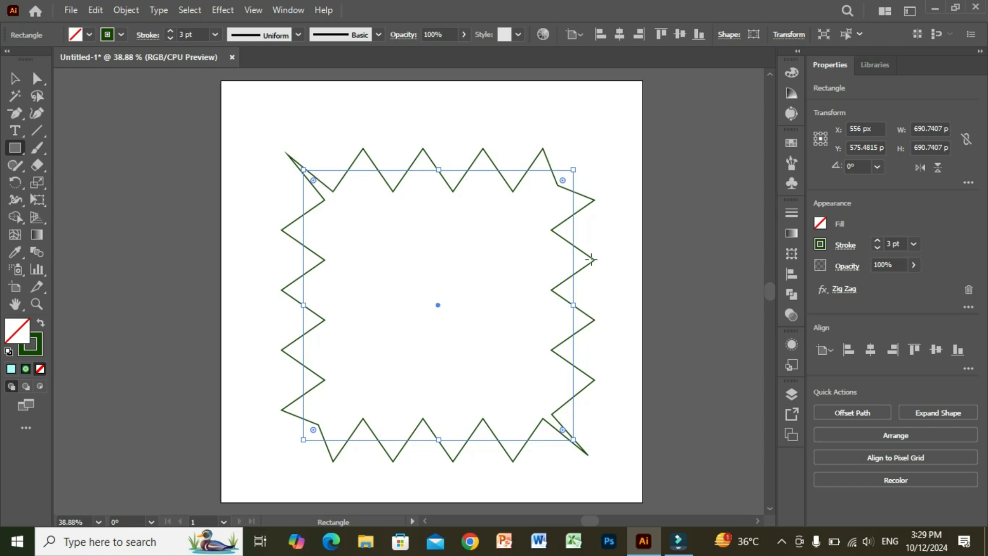
- Edit the square's existing Zig Zag effect to 16 ridges per segment with smooth points, and deselect the shape
click(850, 294)
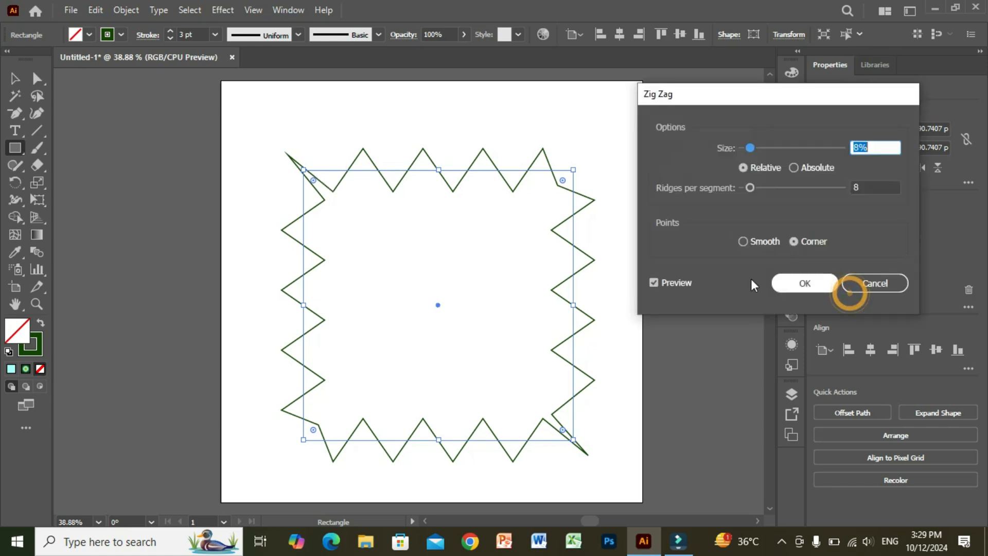
drag(749, 187, 757, 187)
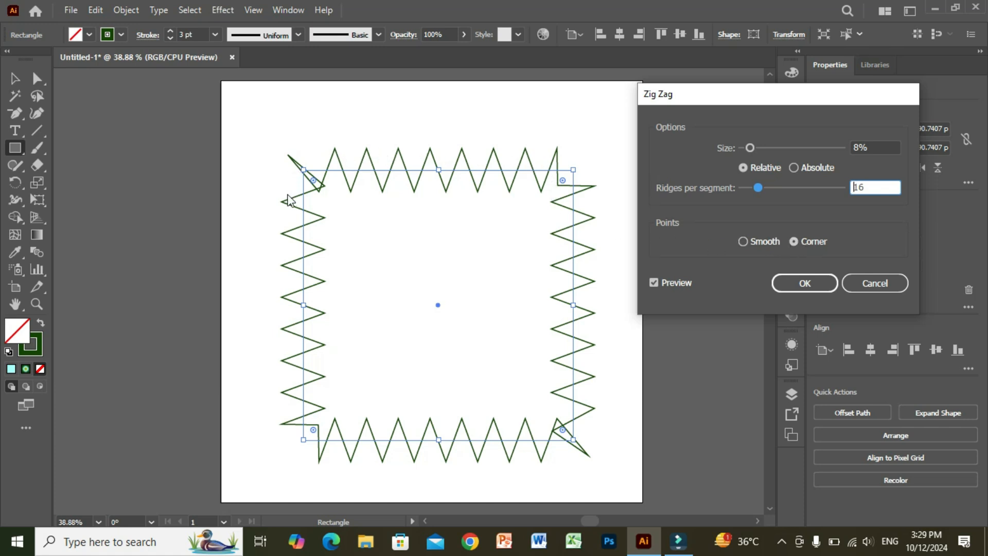
click(743, 242)
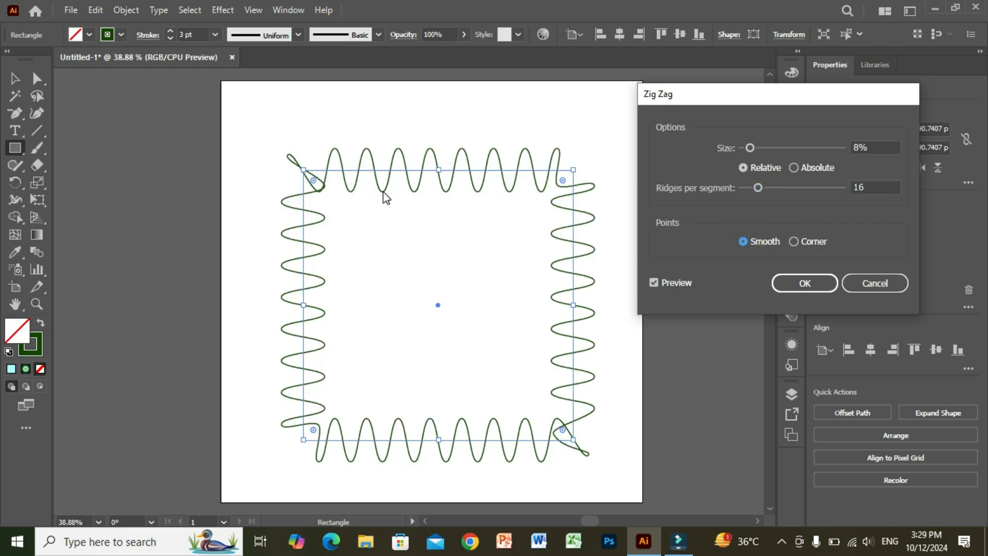
click(796, 286)
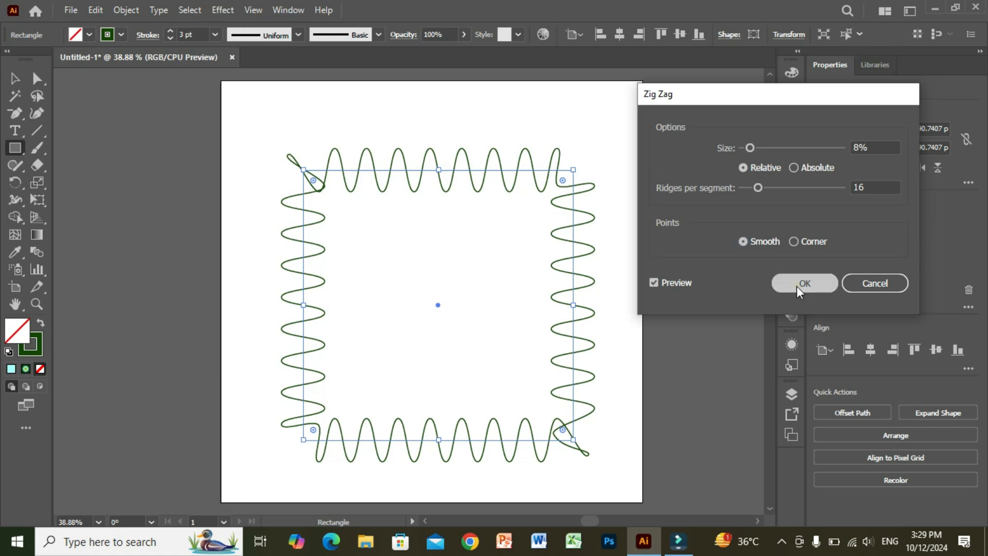
click(15, 79)
click(262, 283)
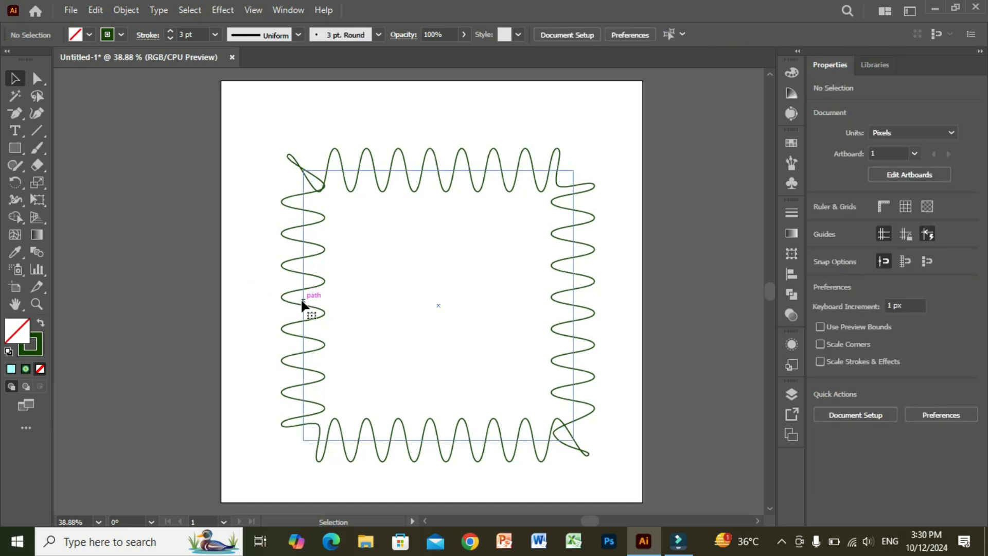
- Delete the wavy square and draw a circle about 602 px in diameter in its place
click(302, 302)
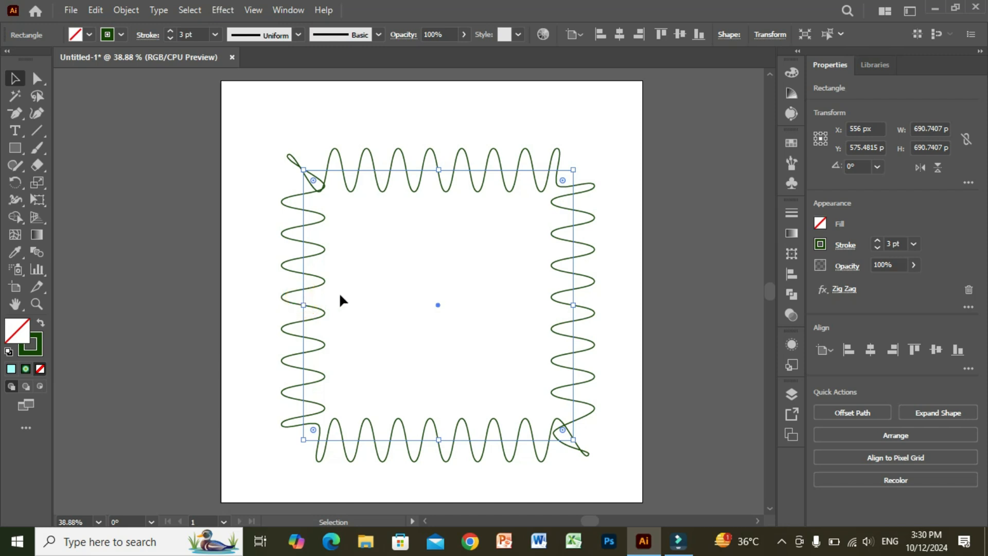
key(Delete)
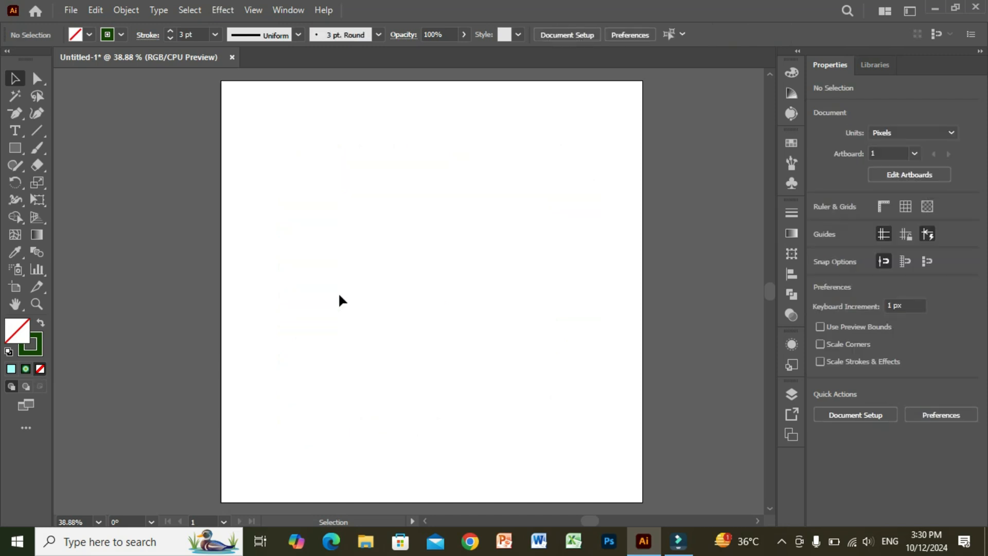
click(17, 149)
click(77, 178)
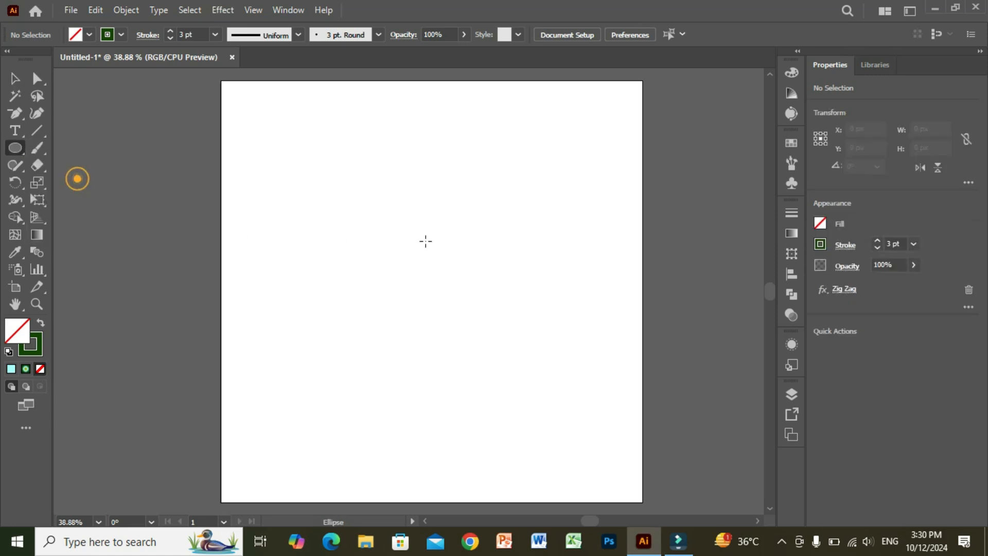
drag(367, 208, 505, 444)
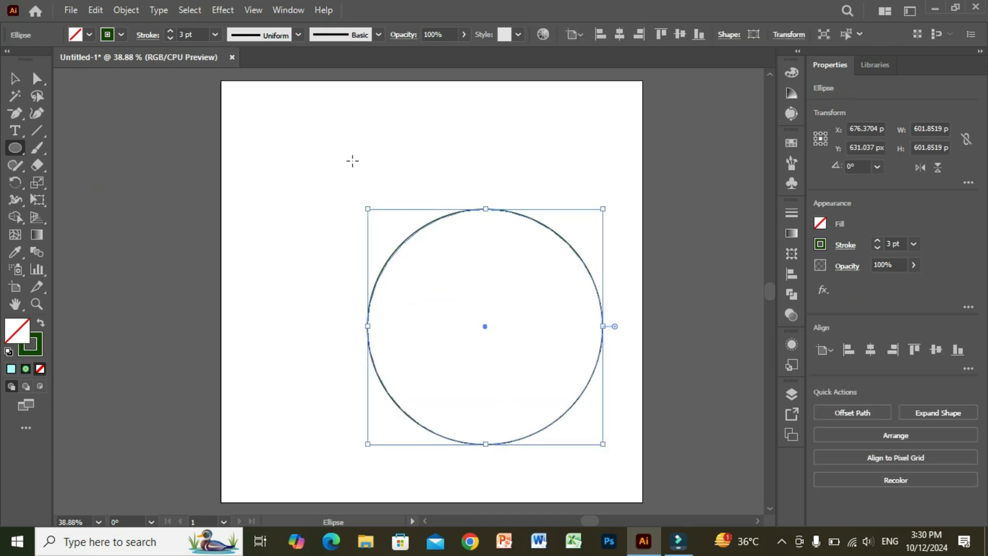
- Start a Zig Zag effect on the circle, comparing absolute and relative sizing and choosing a relative size of 10%
click(230, 9)
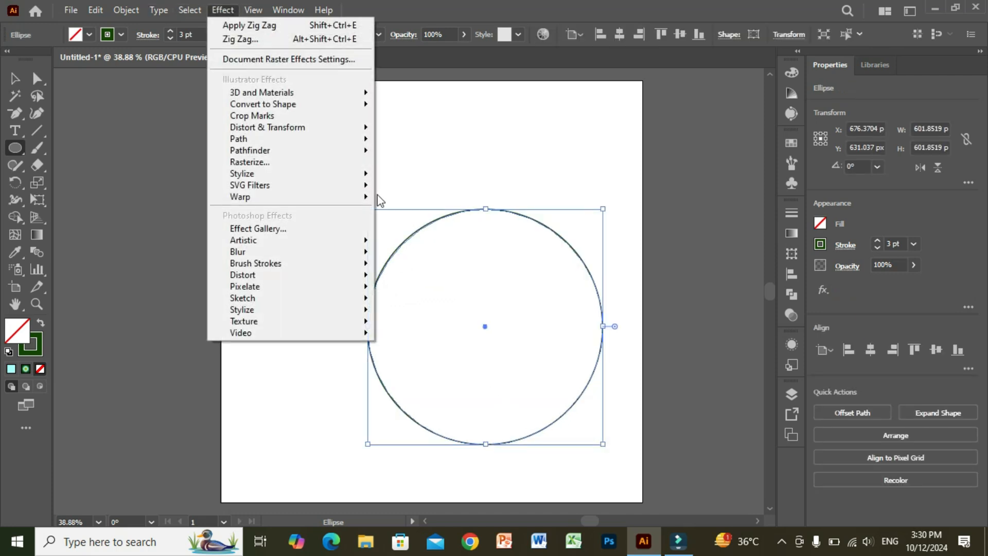
mouse_move(350, 127)
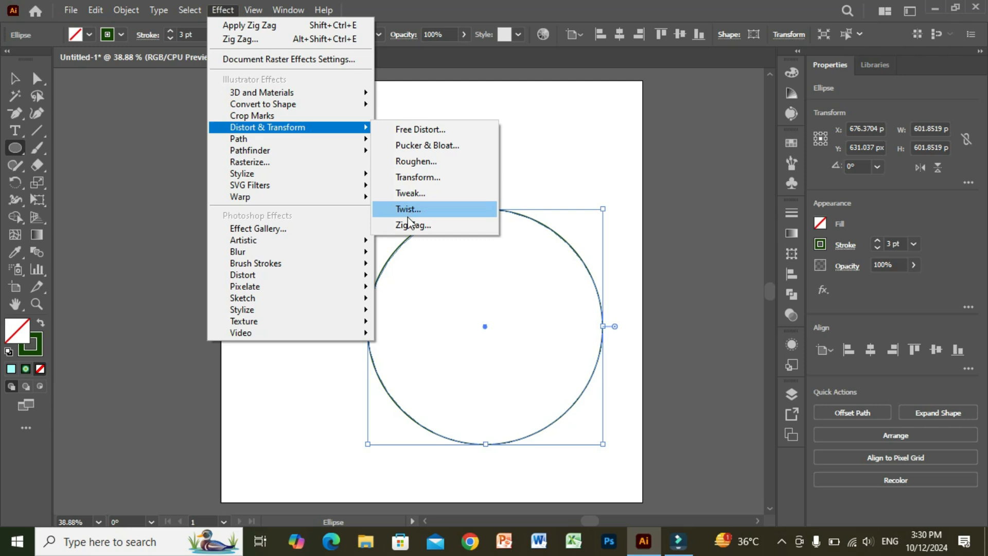
click(412, 225)
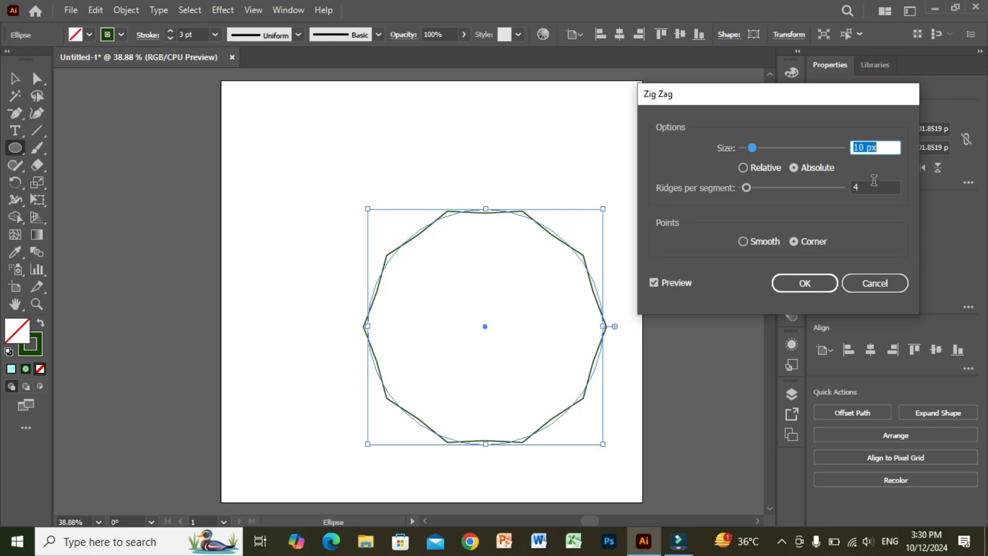
click(741, 171)
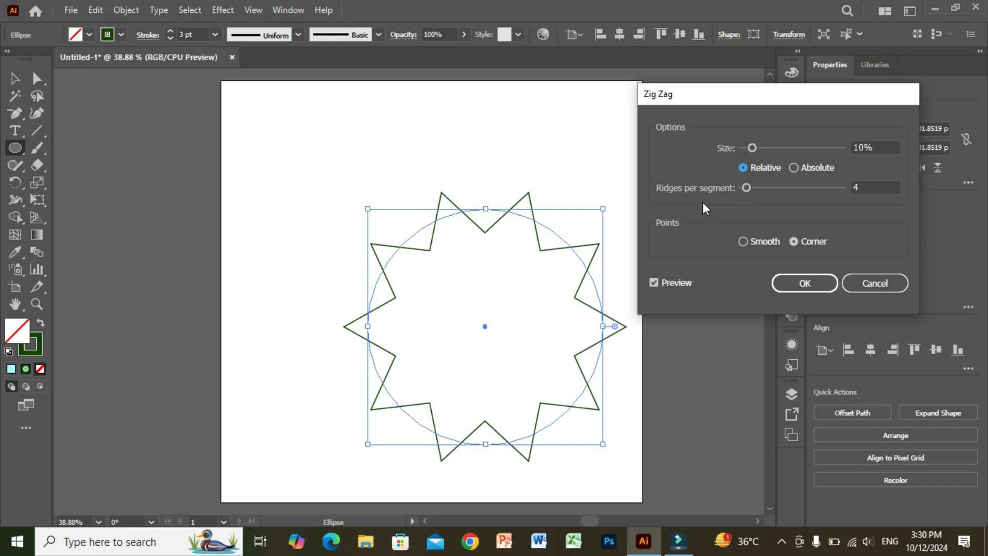
click(794, 168)
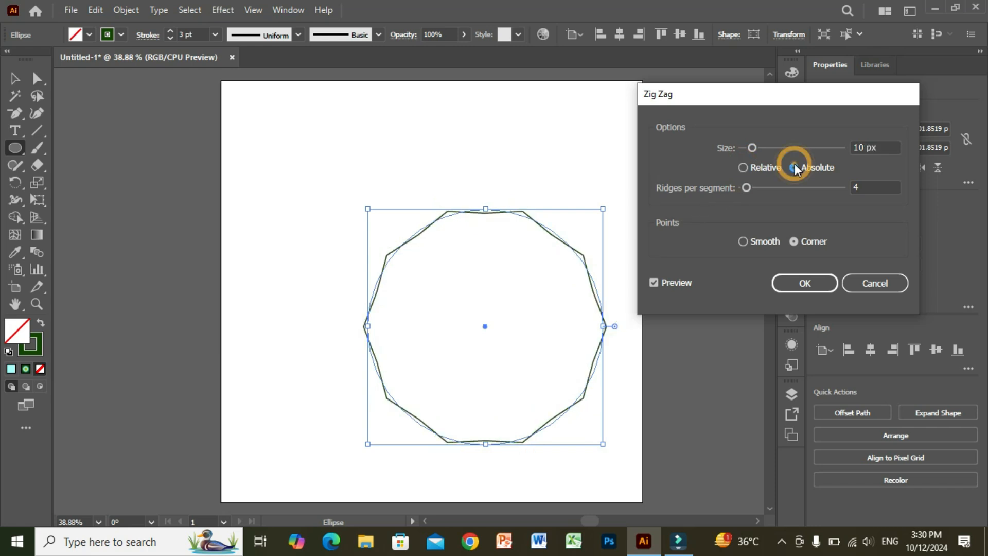
click(740, 169)
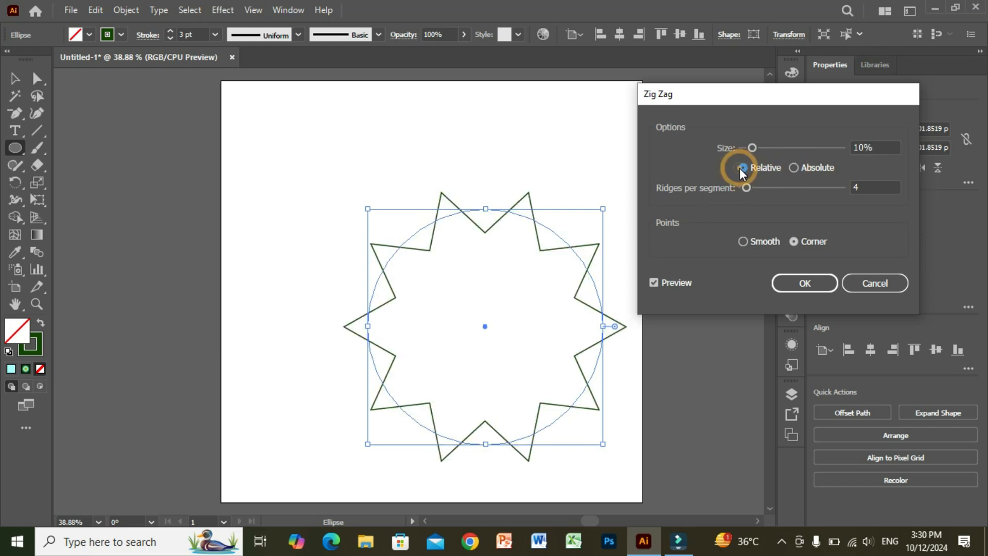
mouse_move(751, 148)
mouse_down()
mouse_move(768, 147)
mouse_move(745, 146)
mouse_move(755, 148)
mouse_up()
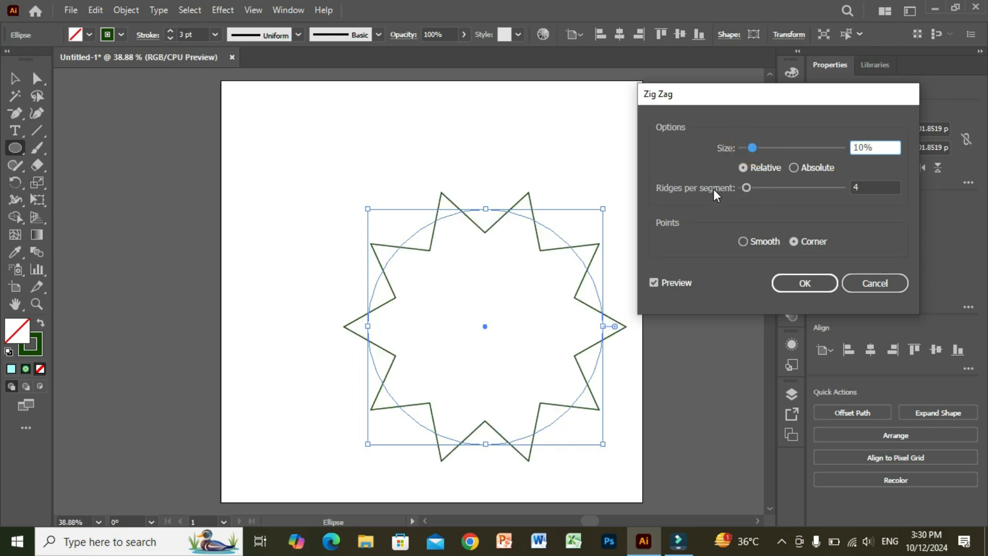
- Set the circle's Zig Zag to 12 ridges per segment and 11% size, try smooth points, and apply it with corner points
drag(745, 187, 754, 189)
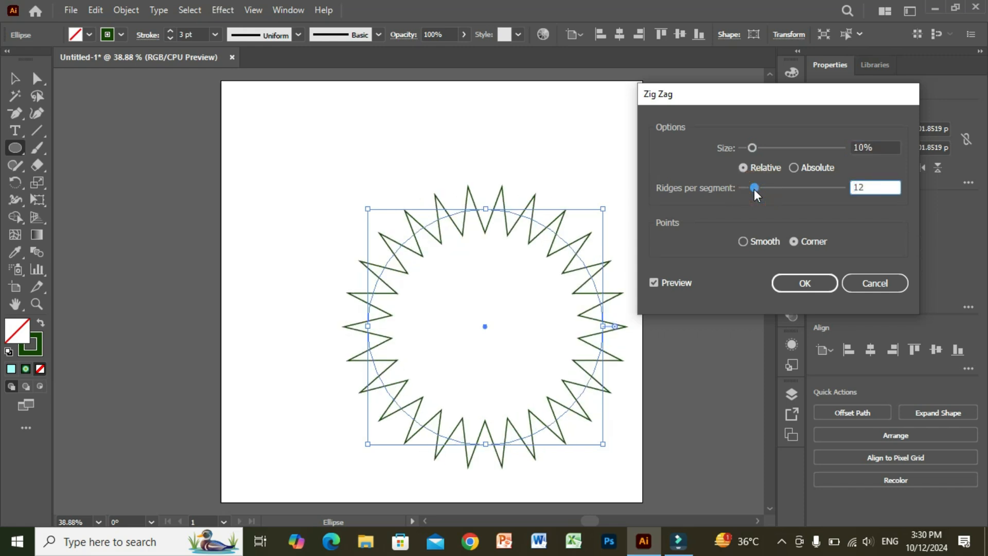
click(752, 150)
drag(752, 149, 754, 153)
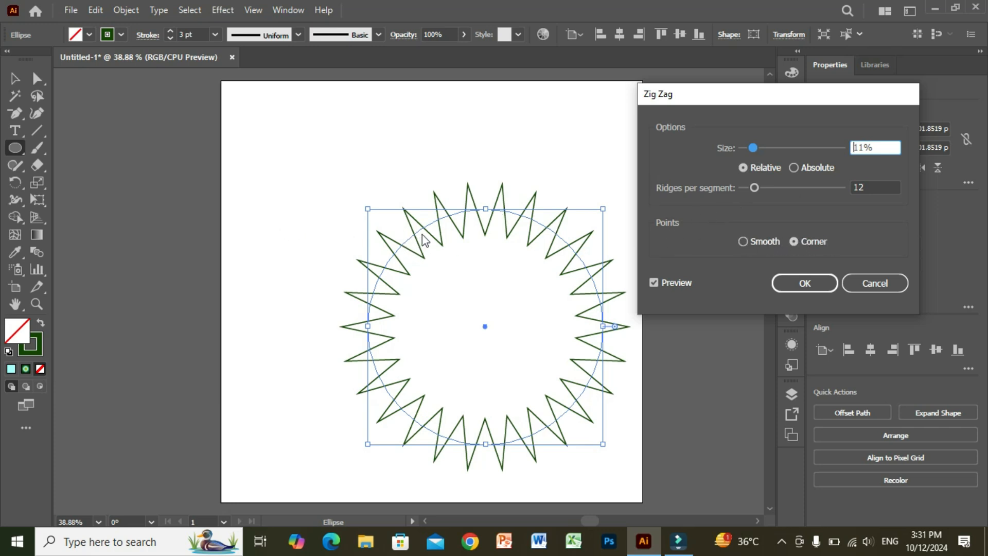
click(744, 241)
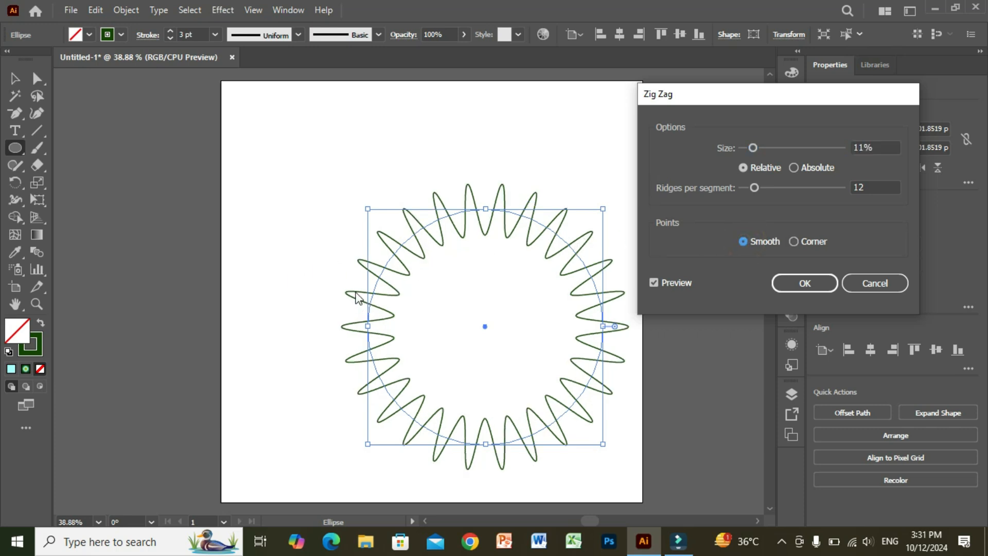
click(795, 239)
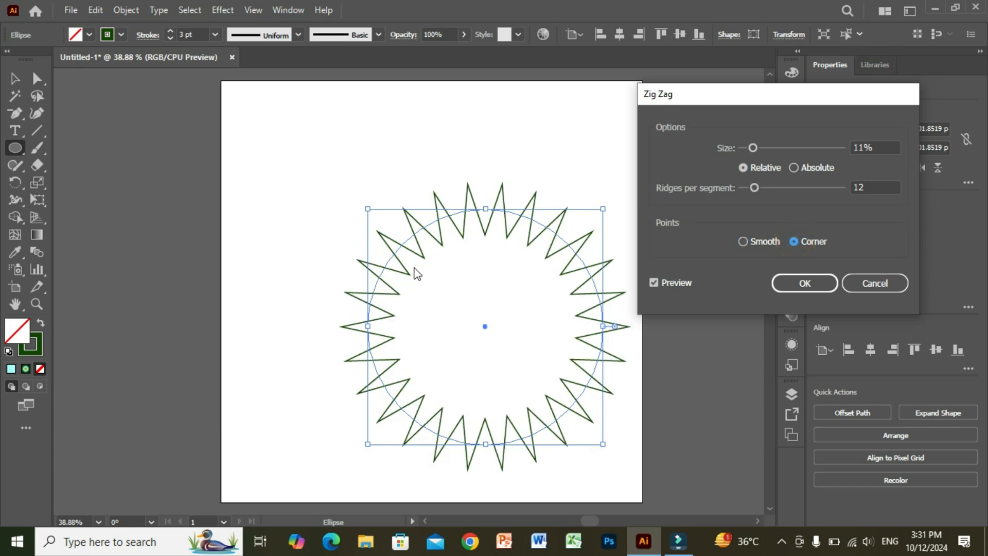
click(787, 282)
- Move the zigzagged circle near the artboard's centre, to about X 549 px, Y 564 px
click(14, 78)
click(382, 117)
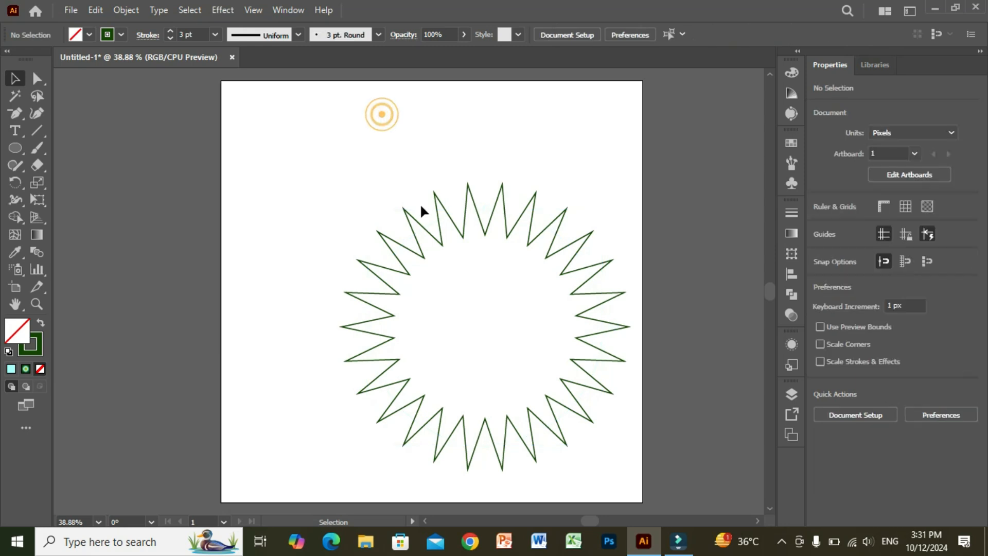
drag(420, 226, 371, 201)
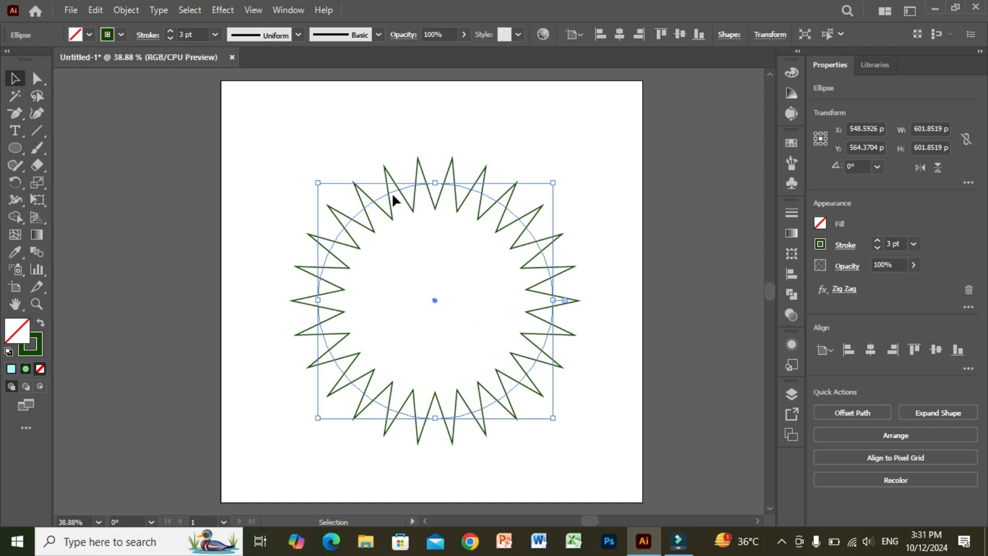
click(435, 183)
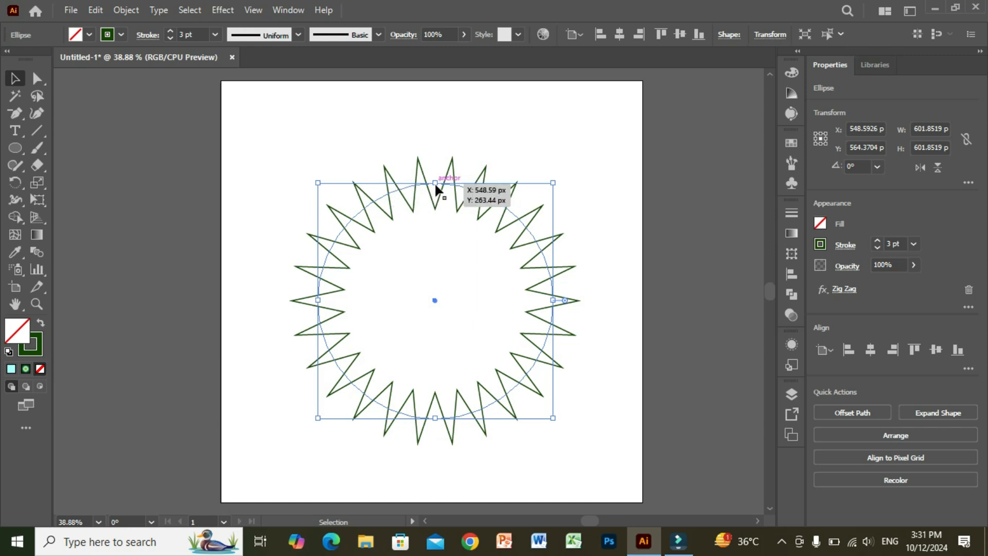